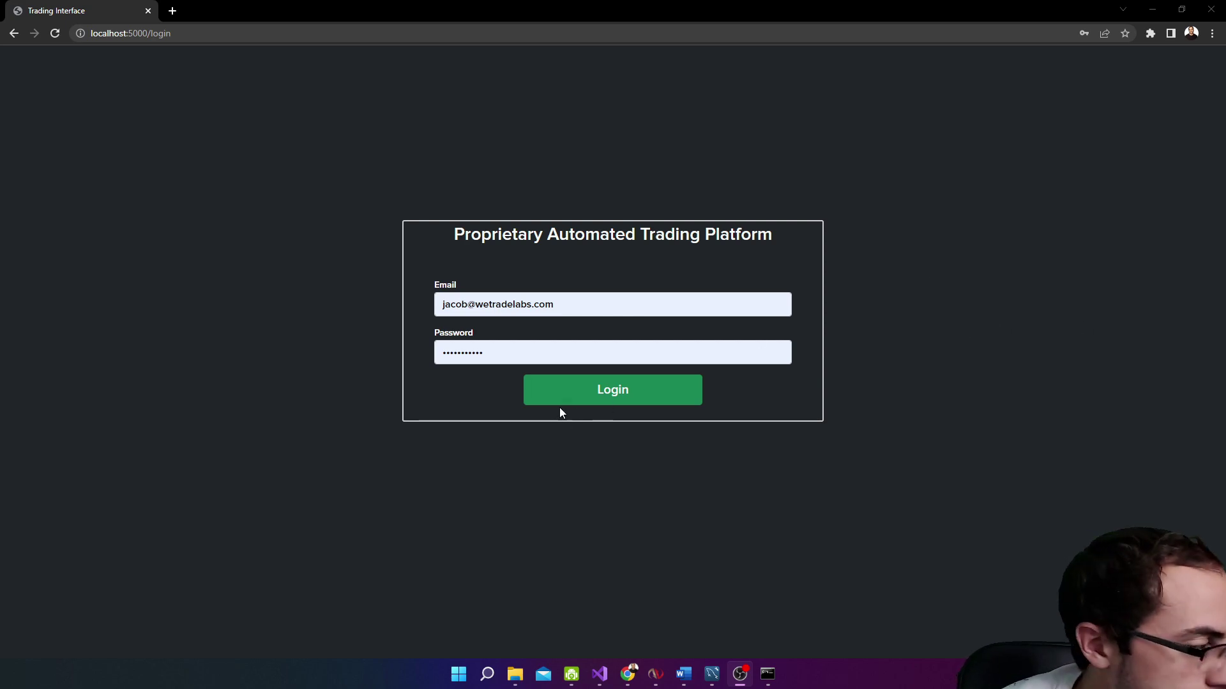
Sign in to Trading Interface and open the first strategy's pair list on the Strategies page
{"action": "left_click", "coordinate": [584, 394]}
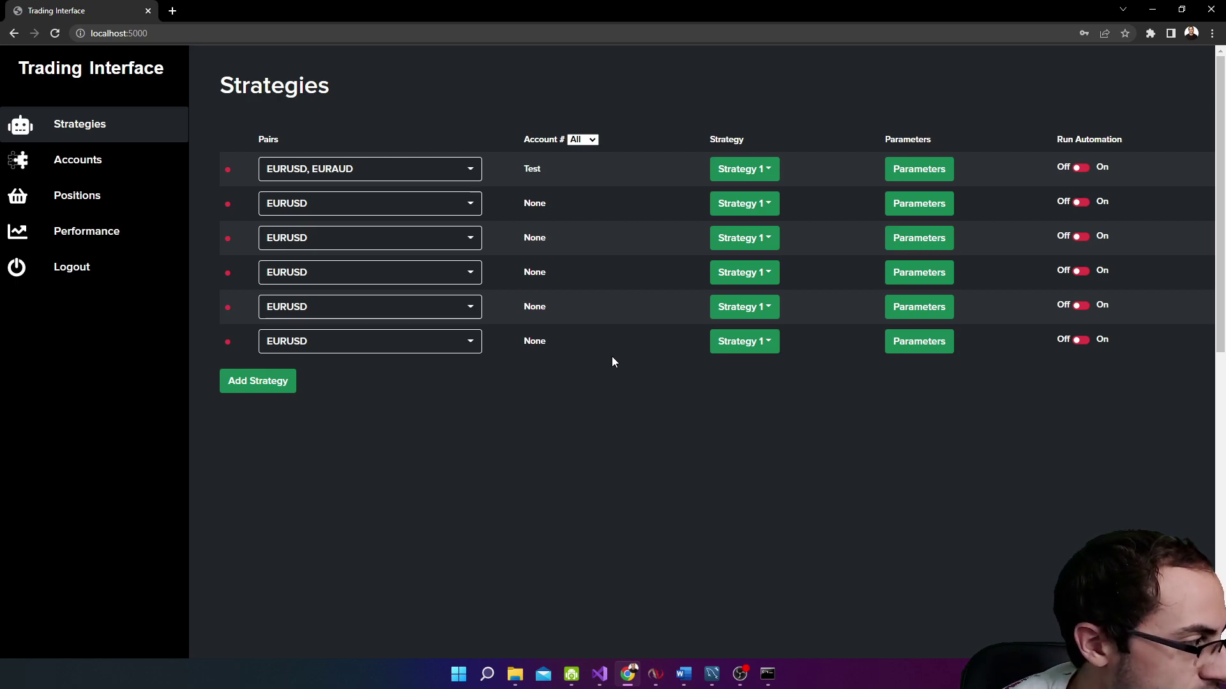
{"action": "left_click", "coordinate": [450, 172]}
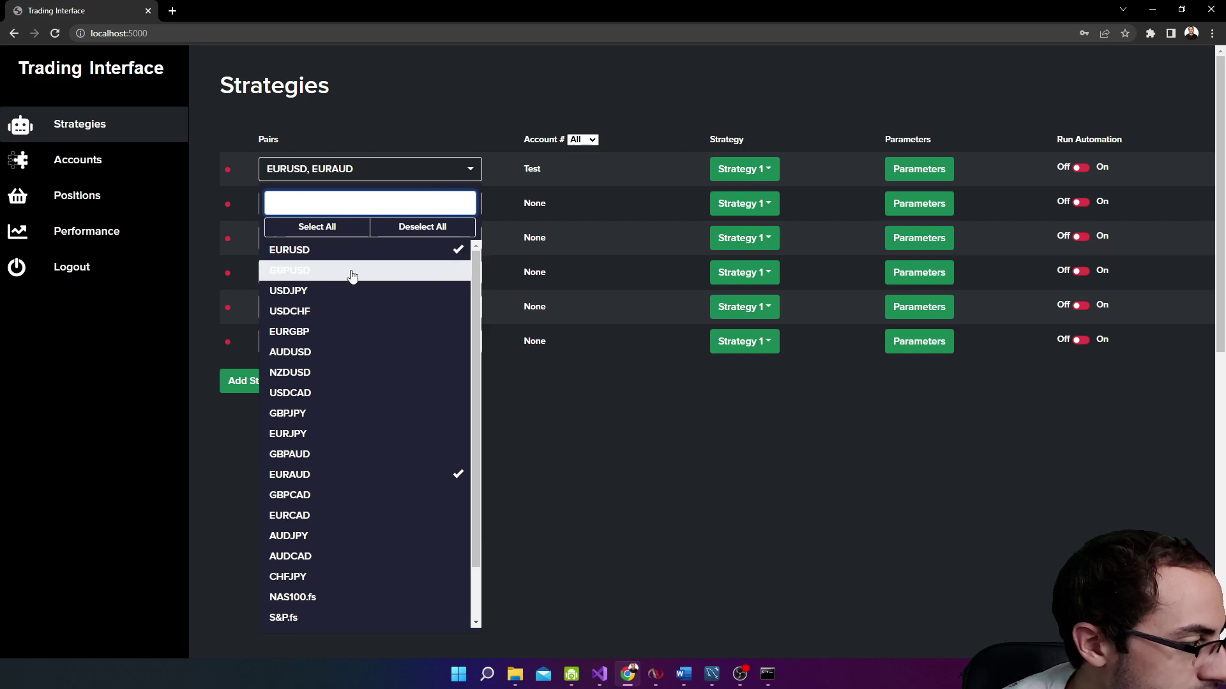
Close the pair list unchanged and add two new EURUSD strategy rows
{"action": "left_click", "coordinate": [582, 438]}
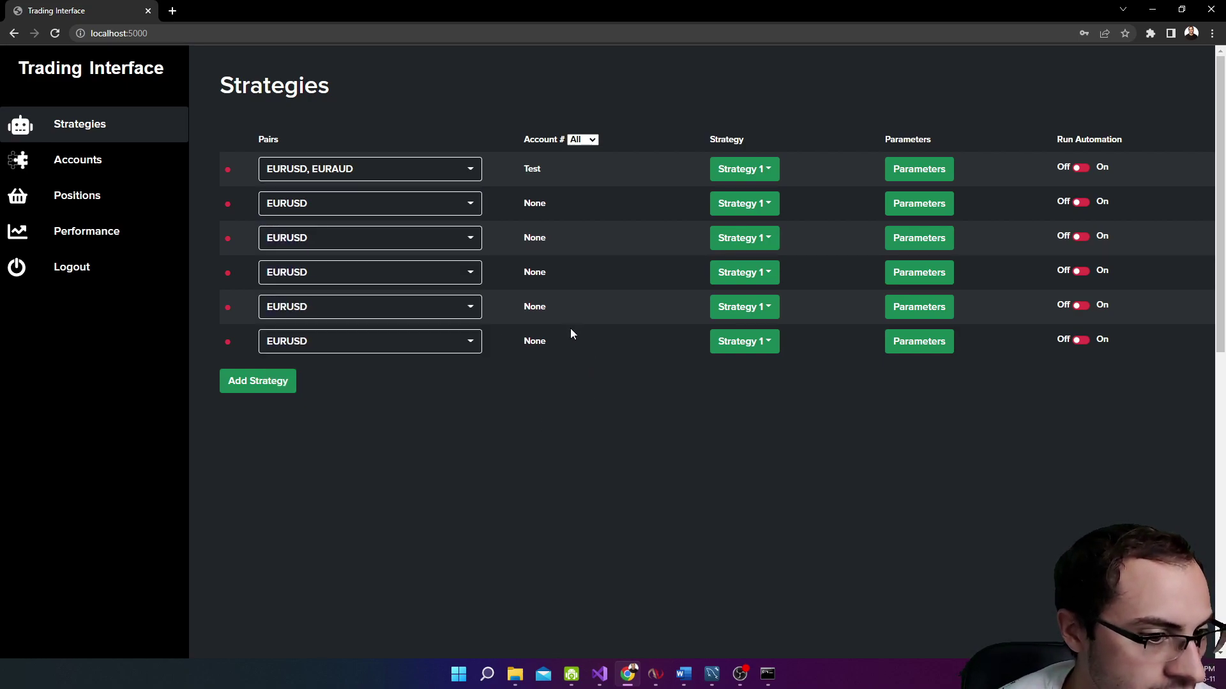
{"action": "left_click", "coordinate": [279, 387]}
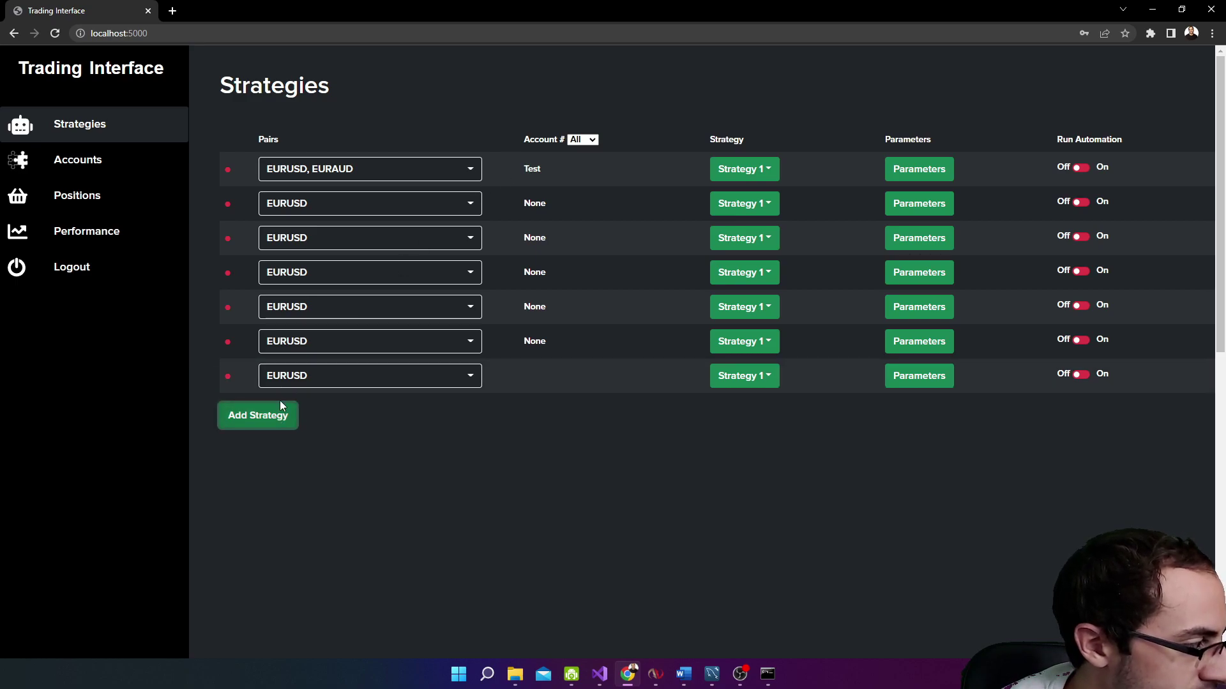
{"action": "left_click", "coordinate": [279, 418]}
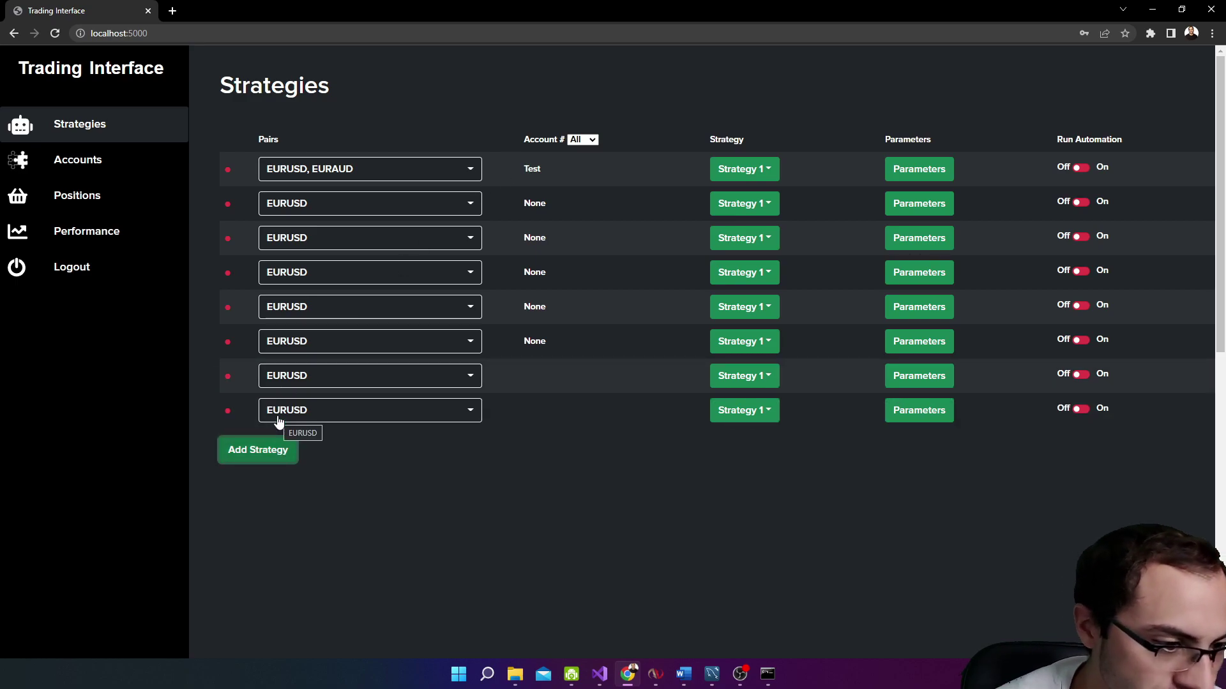
Toggle Run Automation for the first two strategies, leaving both switched off
{"action": "left_click", "coordinate": [1082, 169]}
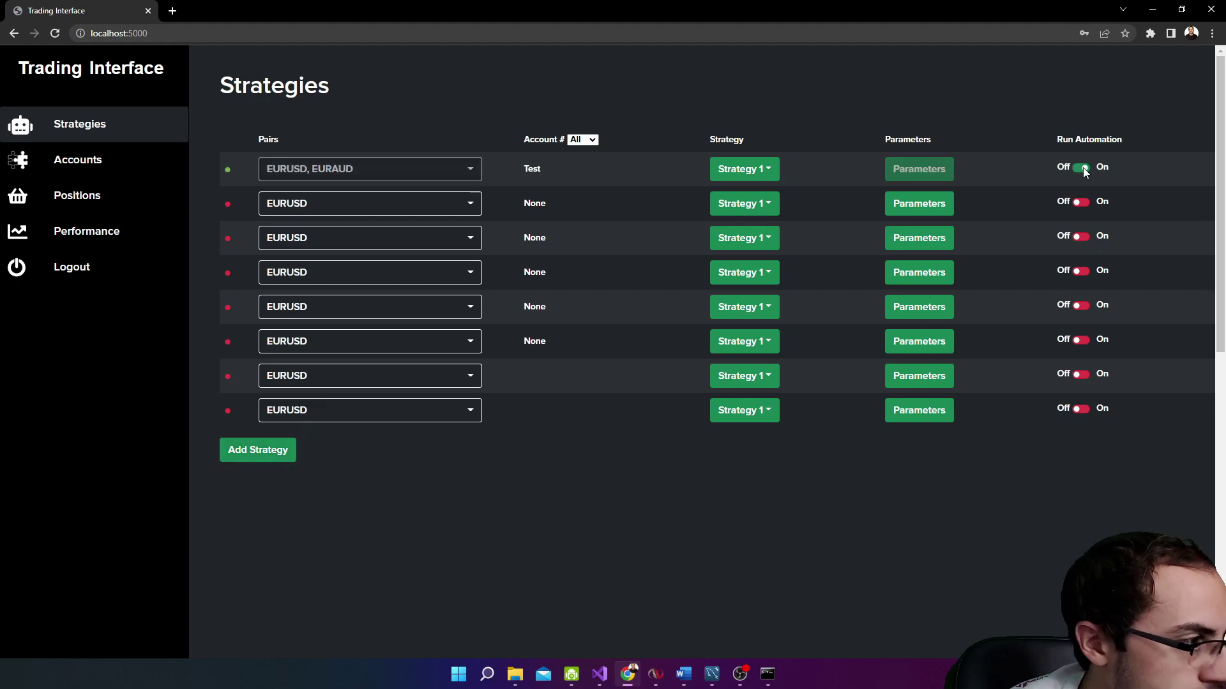
{"action": "left_click", "coordinate": [1081, 203]}
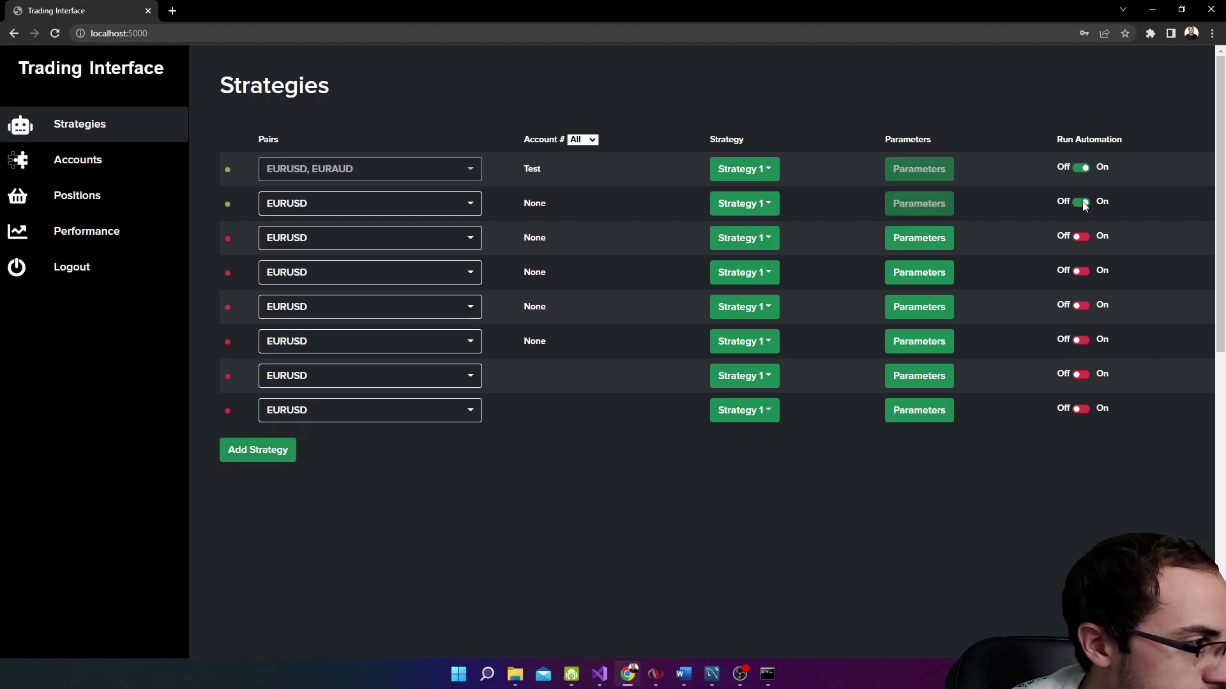
{"action": "left_click", "coordinate": [1082, 203]}
{"action": "left_click", "coordinate": [1083, 170]}
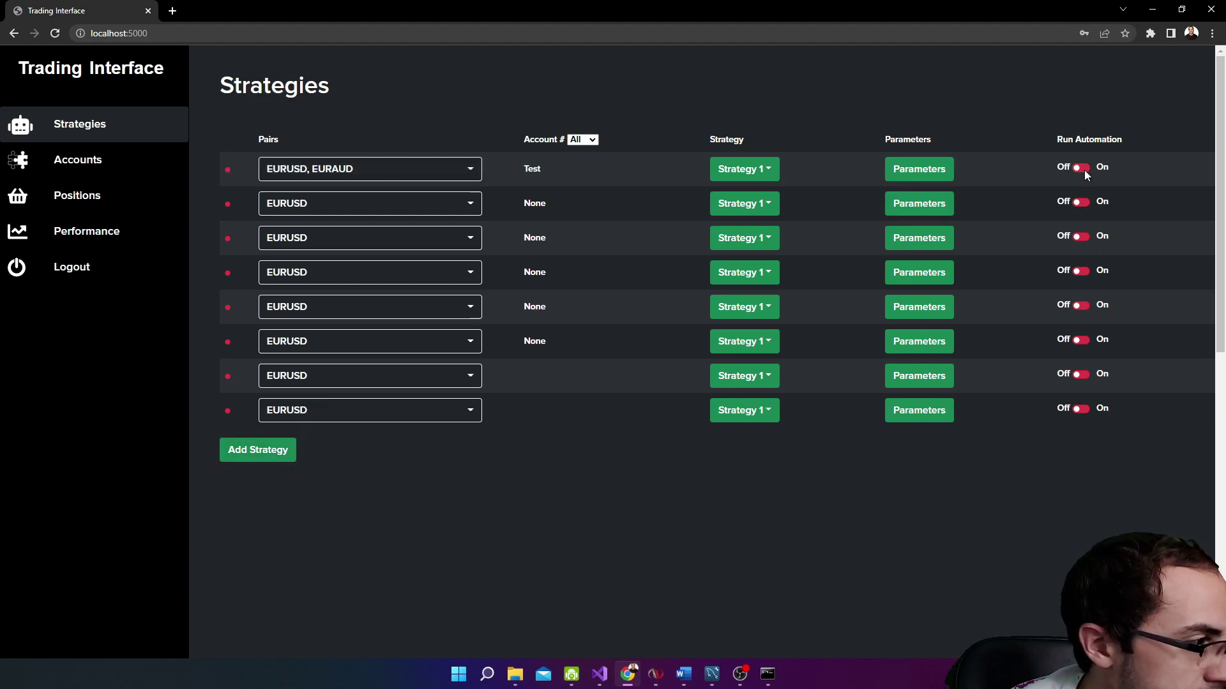
{"action": "left_click", "coordinate": [1082, 171]}
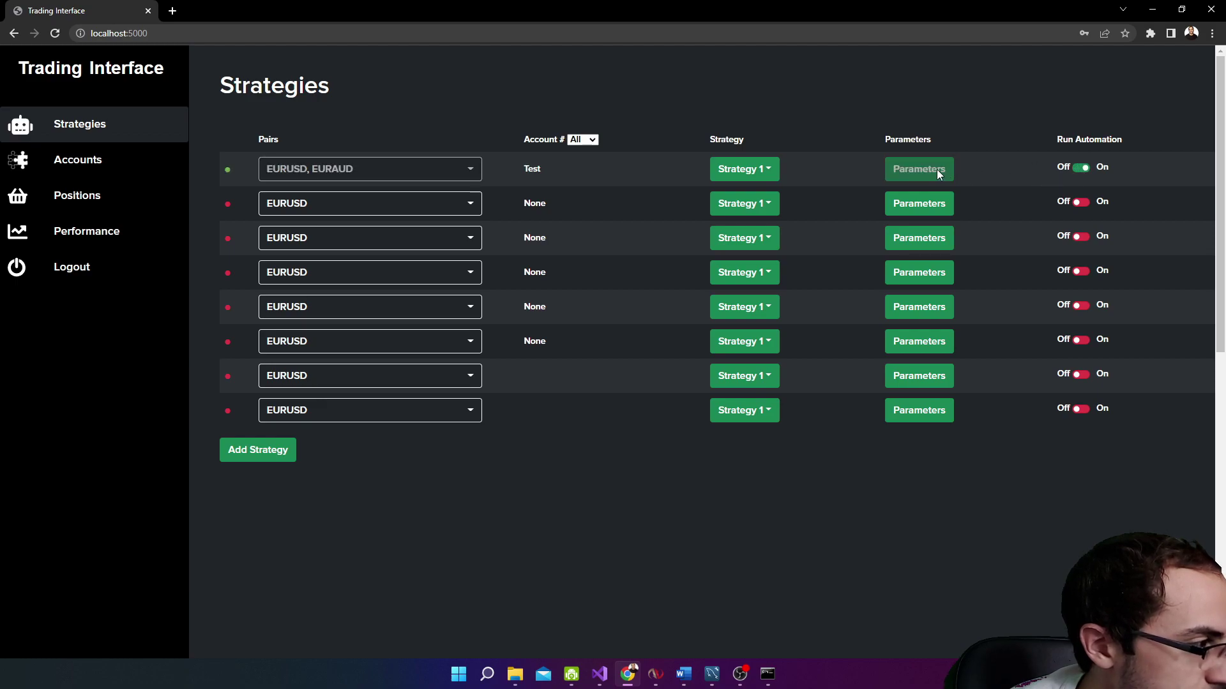
{"action": "left_click", "coordinate": [1085, 170]}
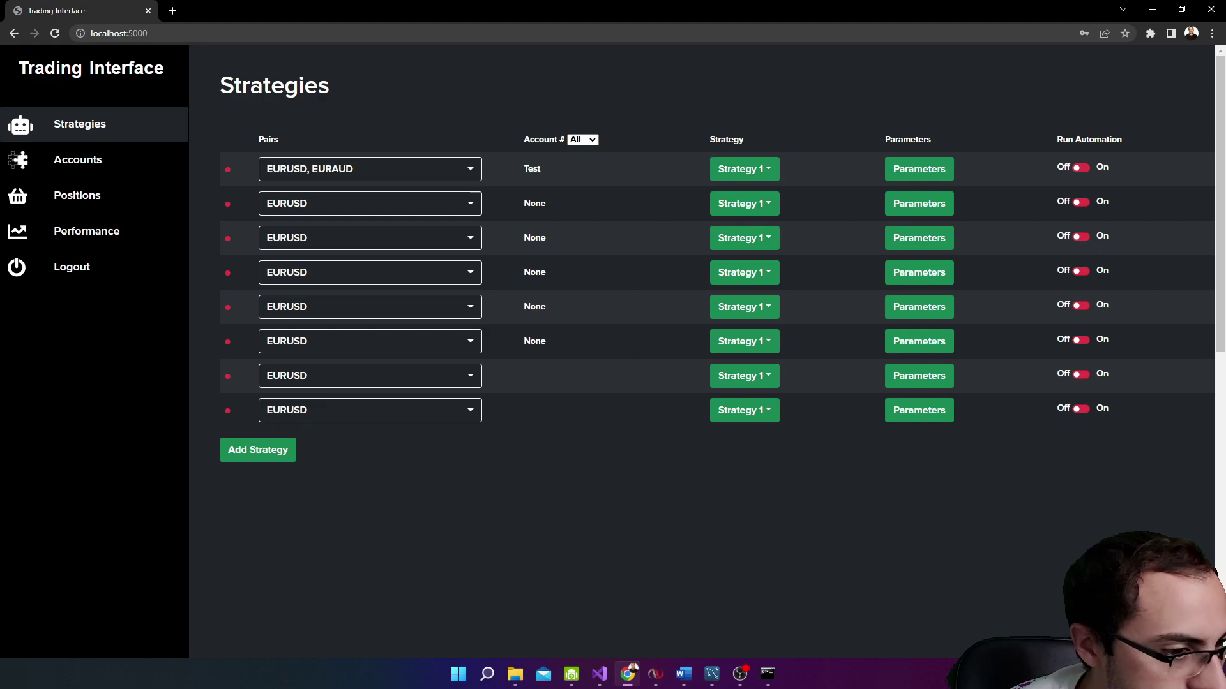
Add GBPUSD and USDJPY to the first strategy's pairs
{"action": "left_click", "coordinate": [447, 170]}
{"action": "left_click", "coordinate": [360, 271]}
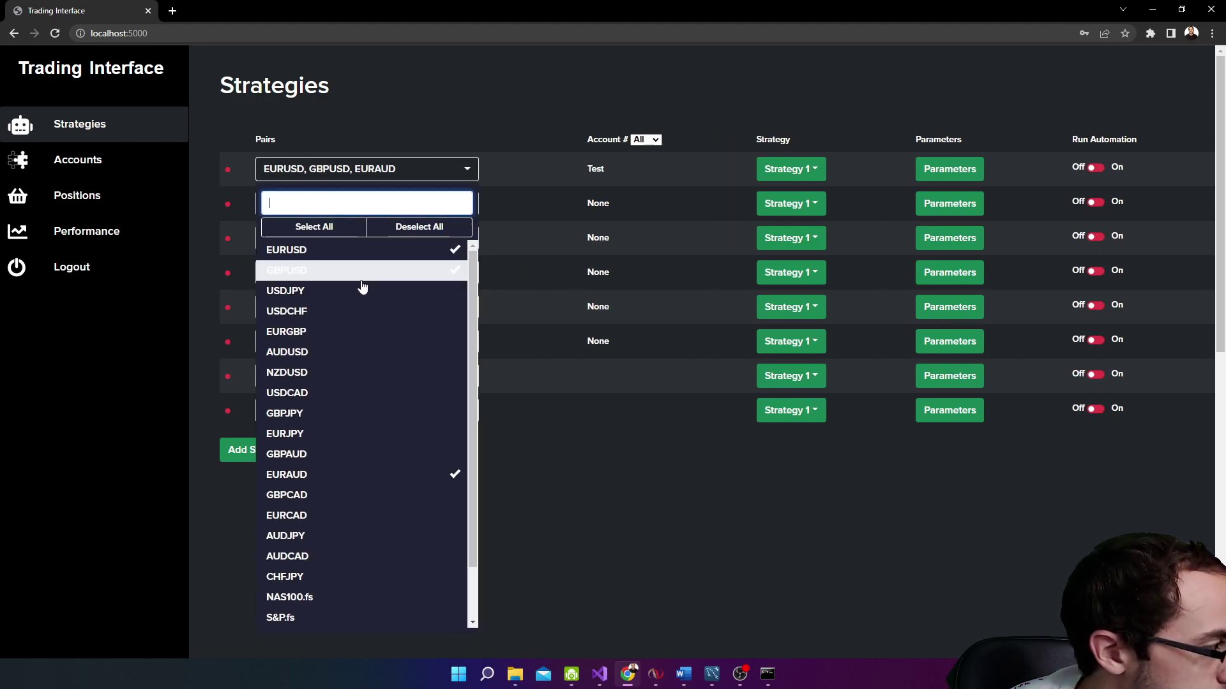
{"action": "left_click", "coordinate": [362, 289]}
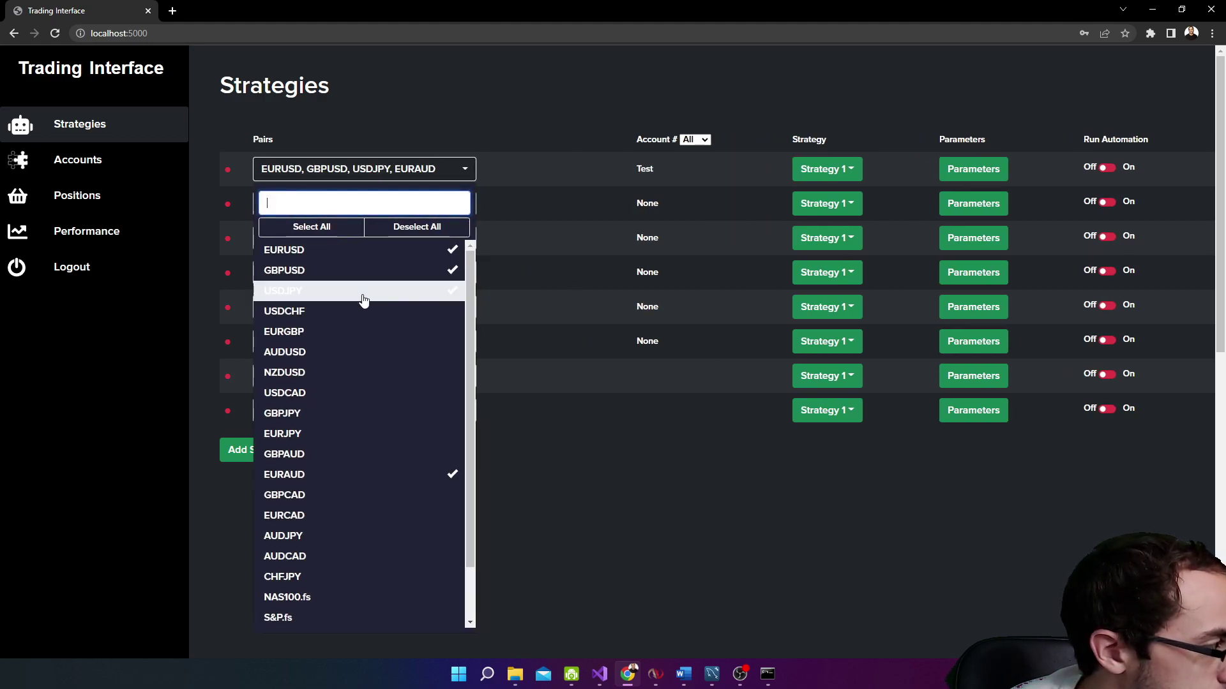
{"action": "left_click", "coordinate": [672, 458]}
Try Strategy 2 on the first row, revert to Strategy 1, and view its parameters
{"action": "left_click", "coordinate": [805, 173]}
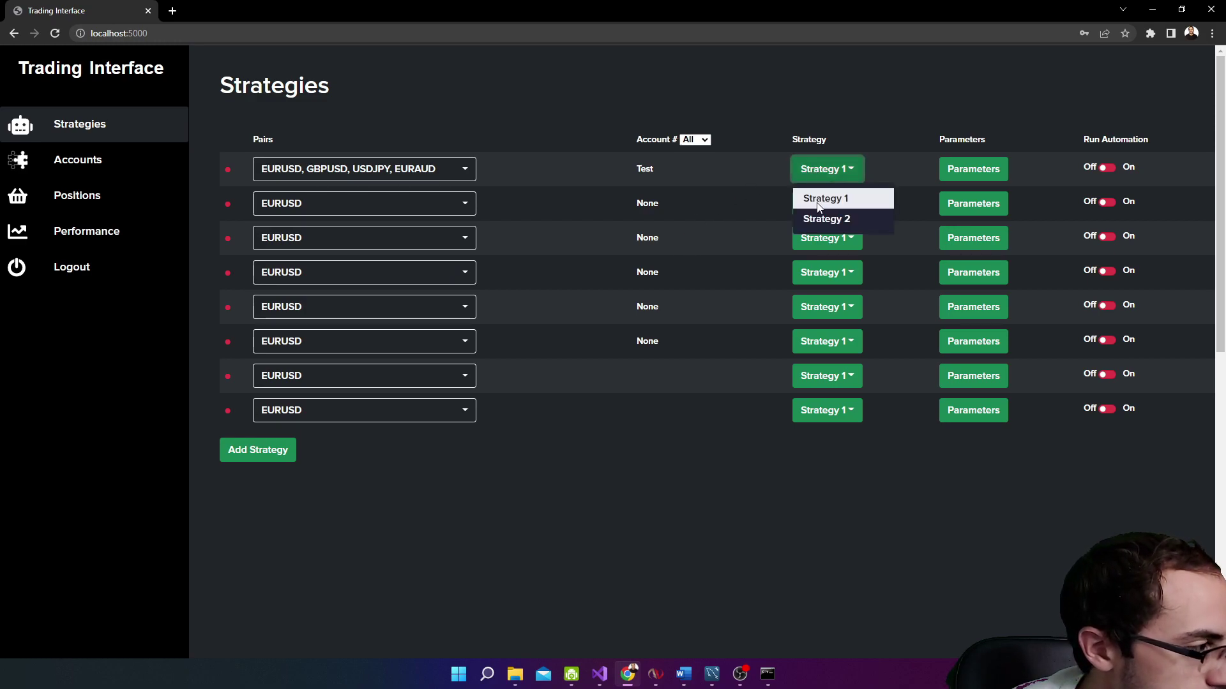
{"action": "left_click", "coordinate": [823, 218]}
{"action": "left_click", "coordinate": [830, 167]}
{"action": "left_click", "coordinate": [835, 198]}
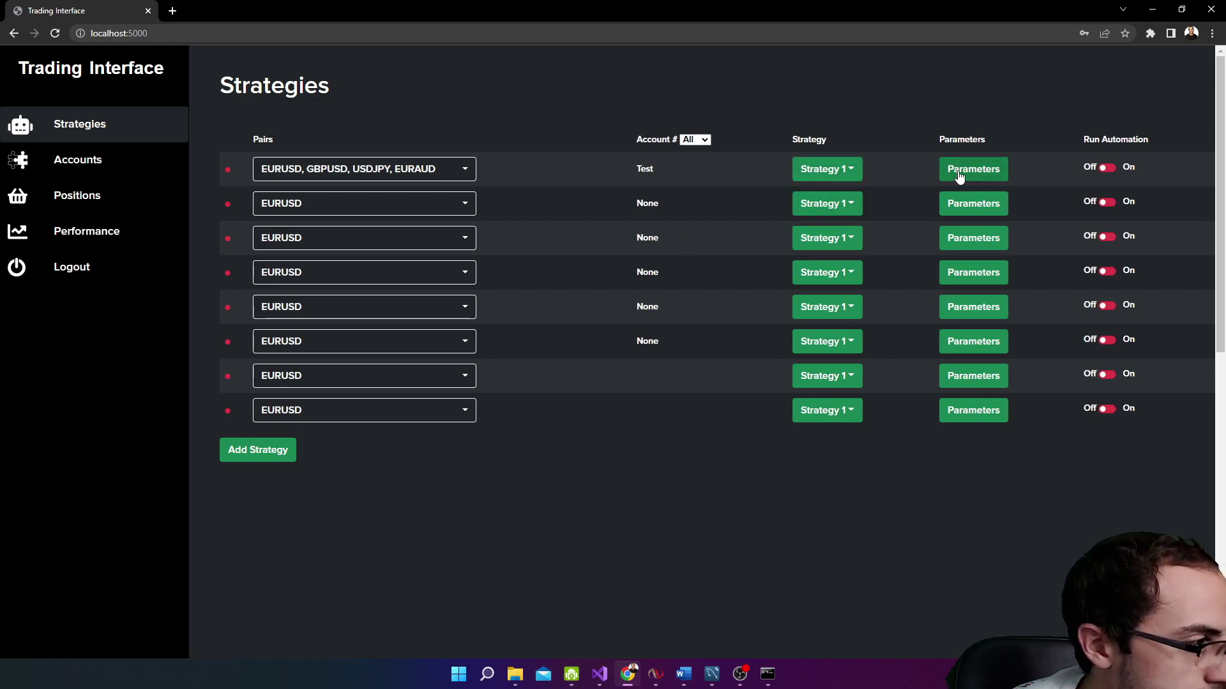
{"action": "left_click", "coordinate": [955, 171]}
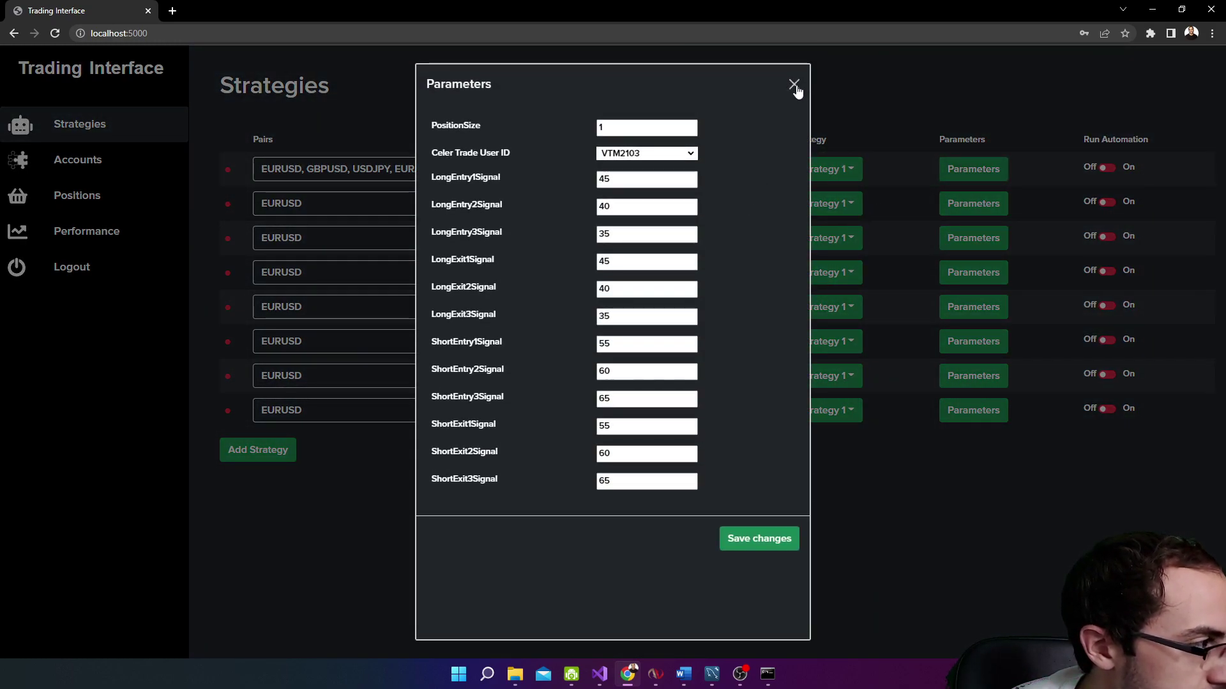
{"action": "left_click", "coordinate": [794, 85]}
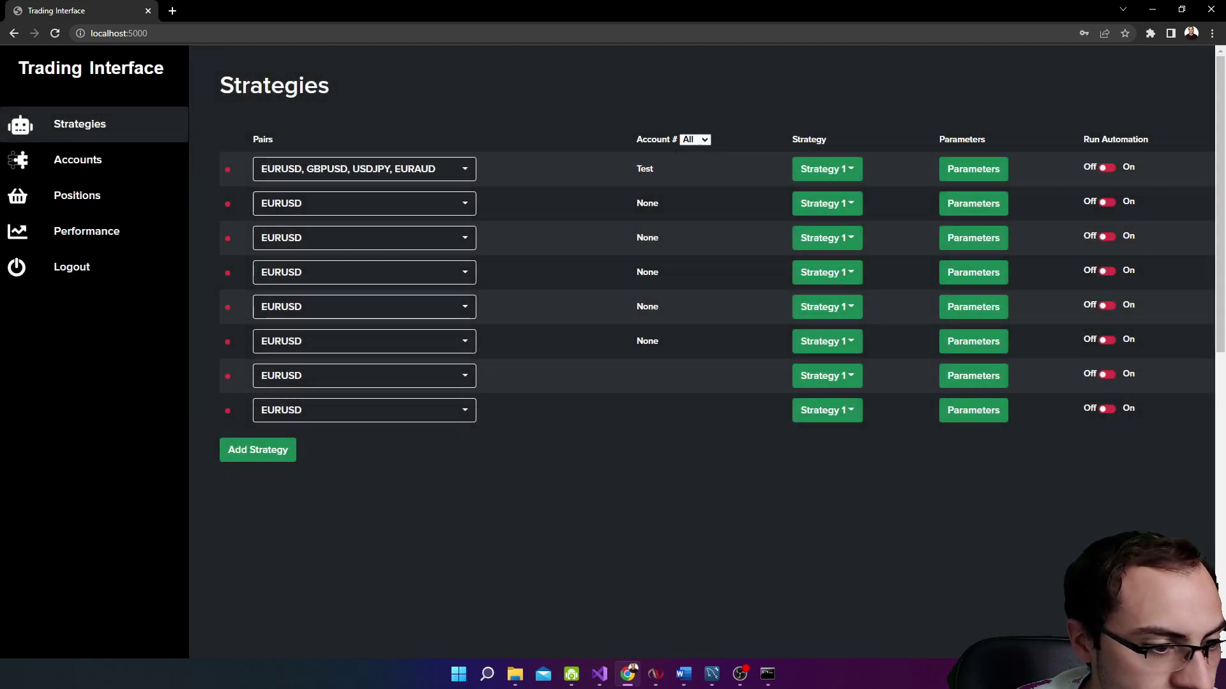
Filter strategies to the Test account, restore all accounts, then switch to MySQL Workbench
{"action": "left_click", "coordinate": [696, 141]}
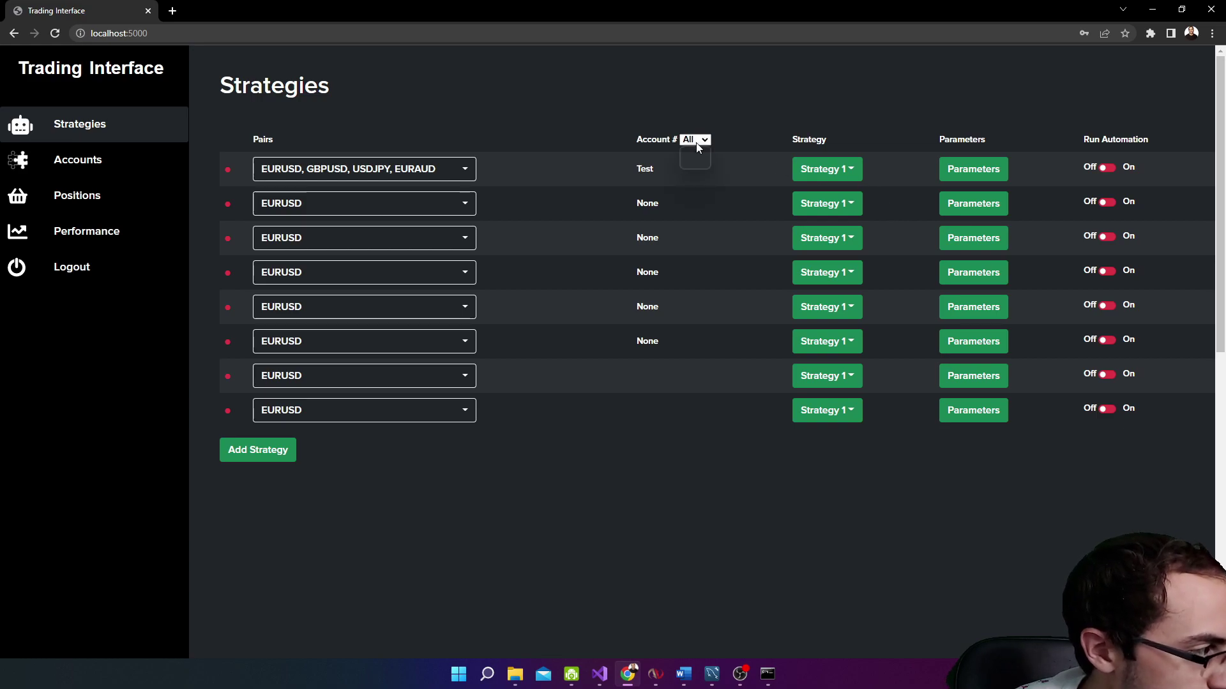
{"action": "left_click", "coordinate": [693, 162]}
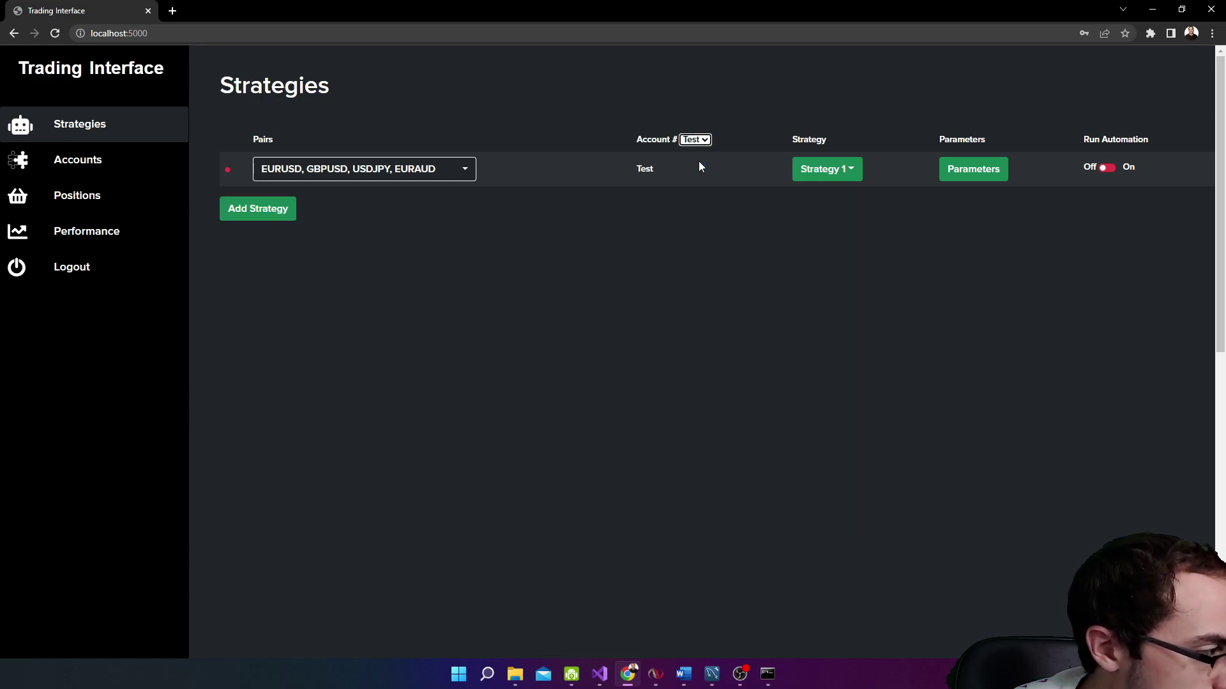
{"action": "left_click", "coordinate": [695, 140]}
{"action": "left_click", "coordinate": [693, 152]}
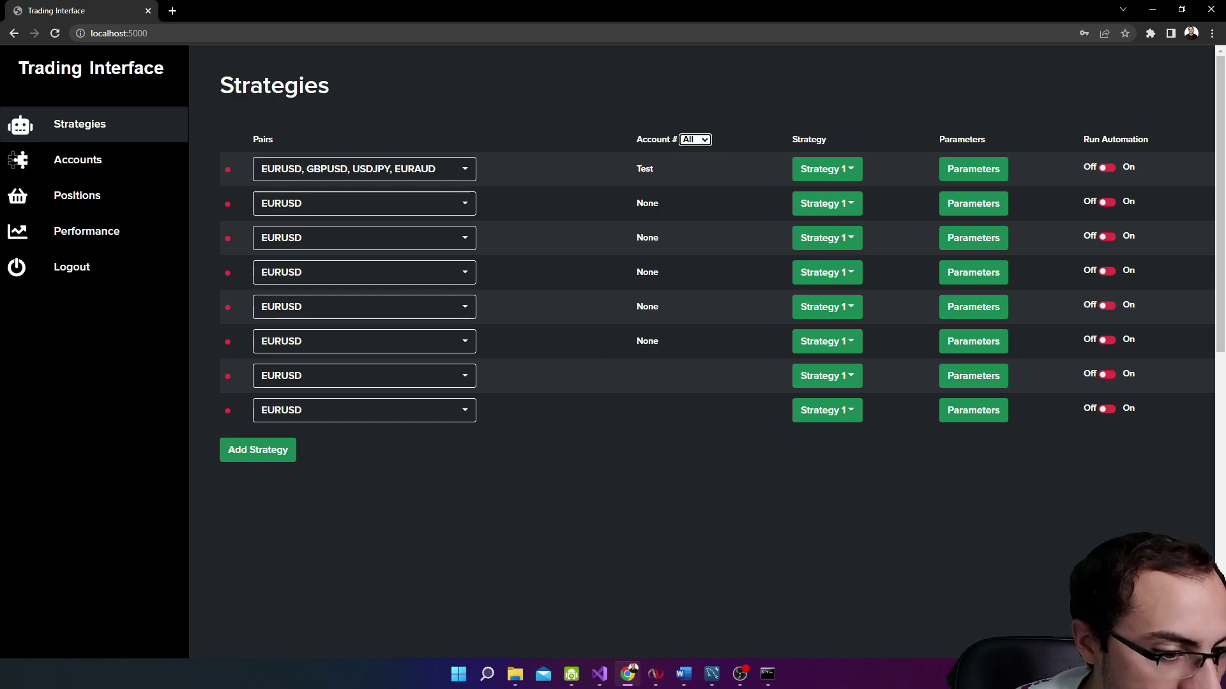
{"action": "key", "text": "alt+Tab"}
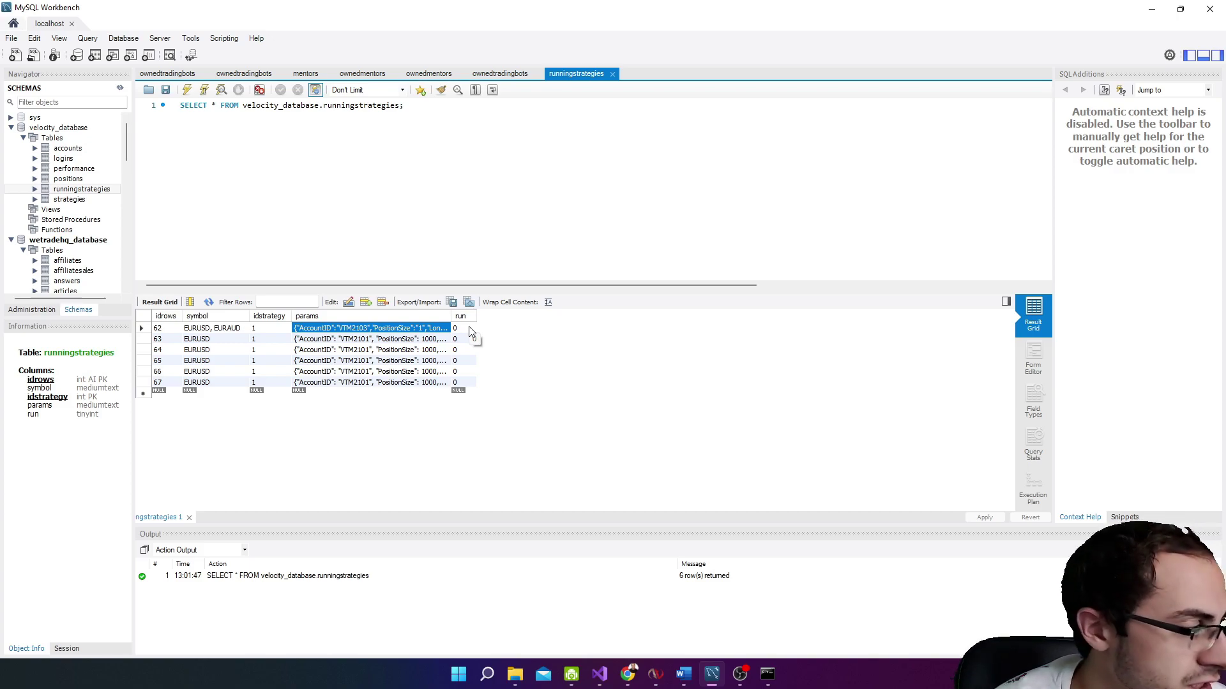
Minimize MySQL Workbench after reviewing the runningstrategies rows to return to the browser
{"action": "left_click", "coordinate": [1152, 13]}
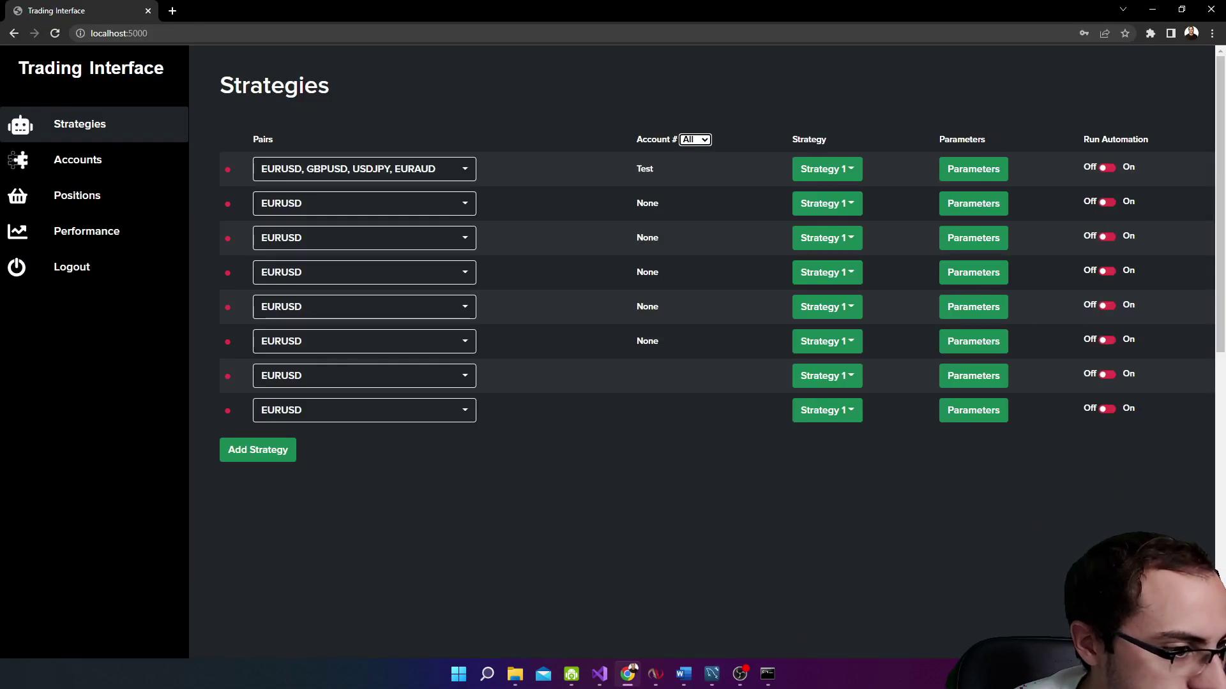
On the Accounts page, open and dismiss the Connect Account form for Interactive Brokers
{"action": "left_click", "coordinate": [104, 168]}
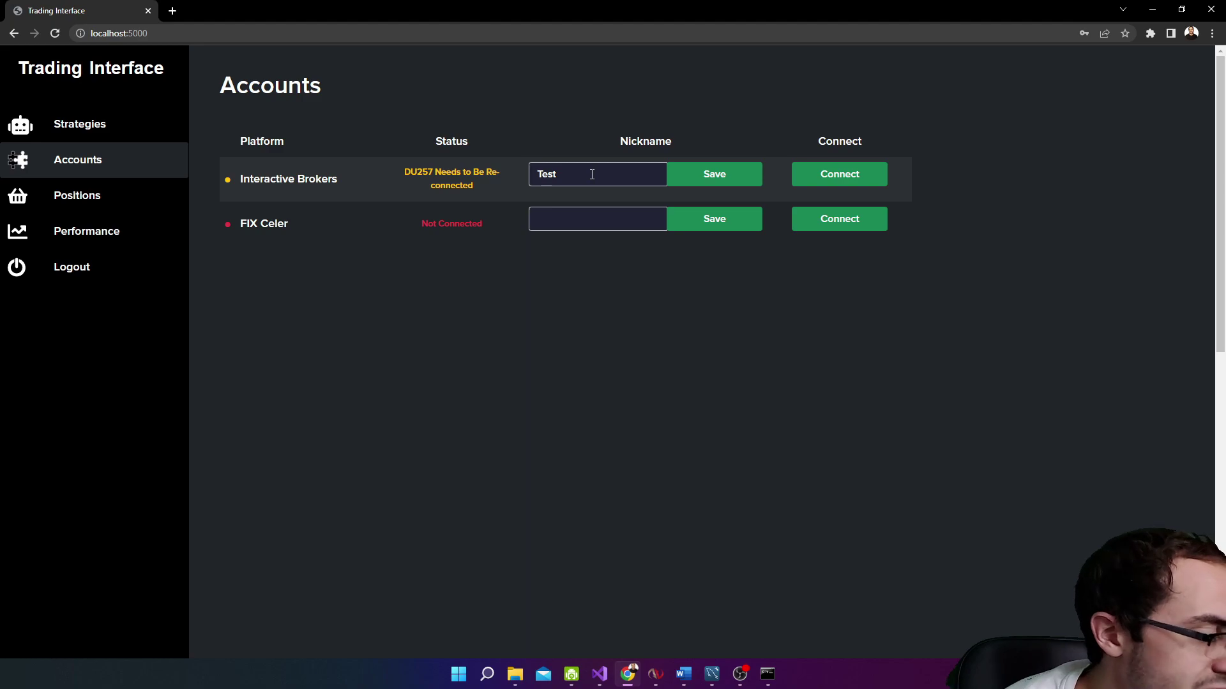
{"action": "left_click", "coordinate": [808, 177]}
{"action": "left_click", "coordinate": [851, 85]}
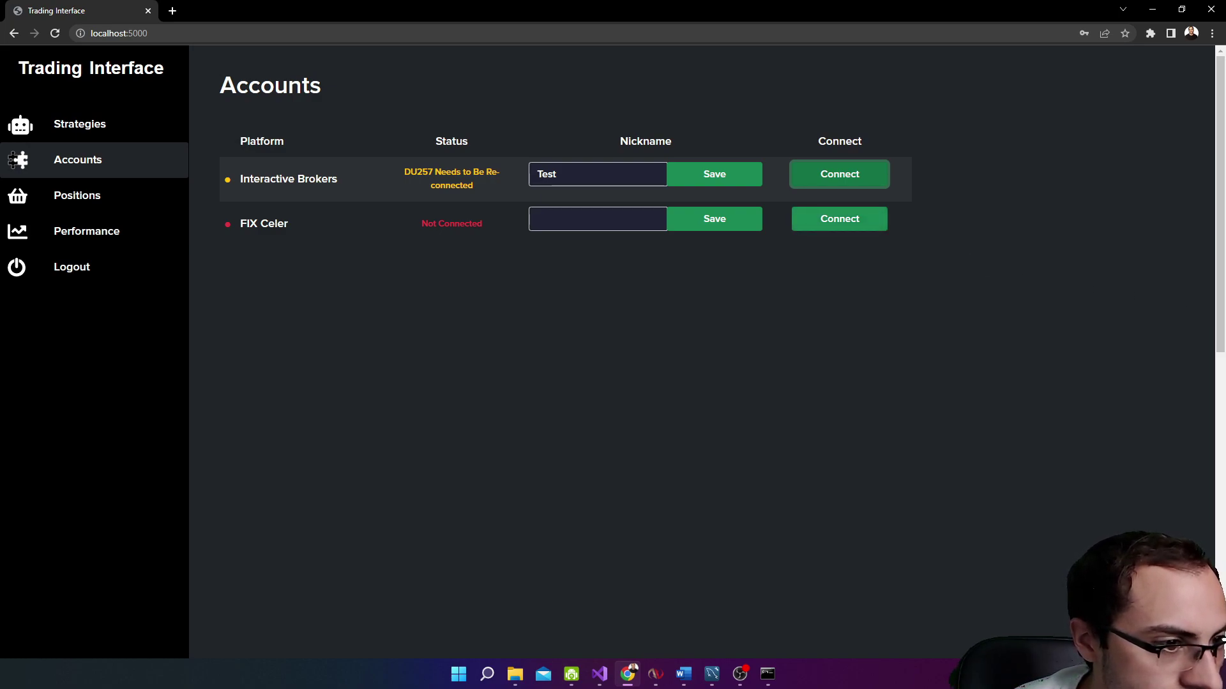
Open Positions and filter by the Test account, then back to all accounts
{"action": "left_click", "coordinate": [123, 199]}
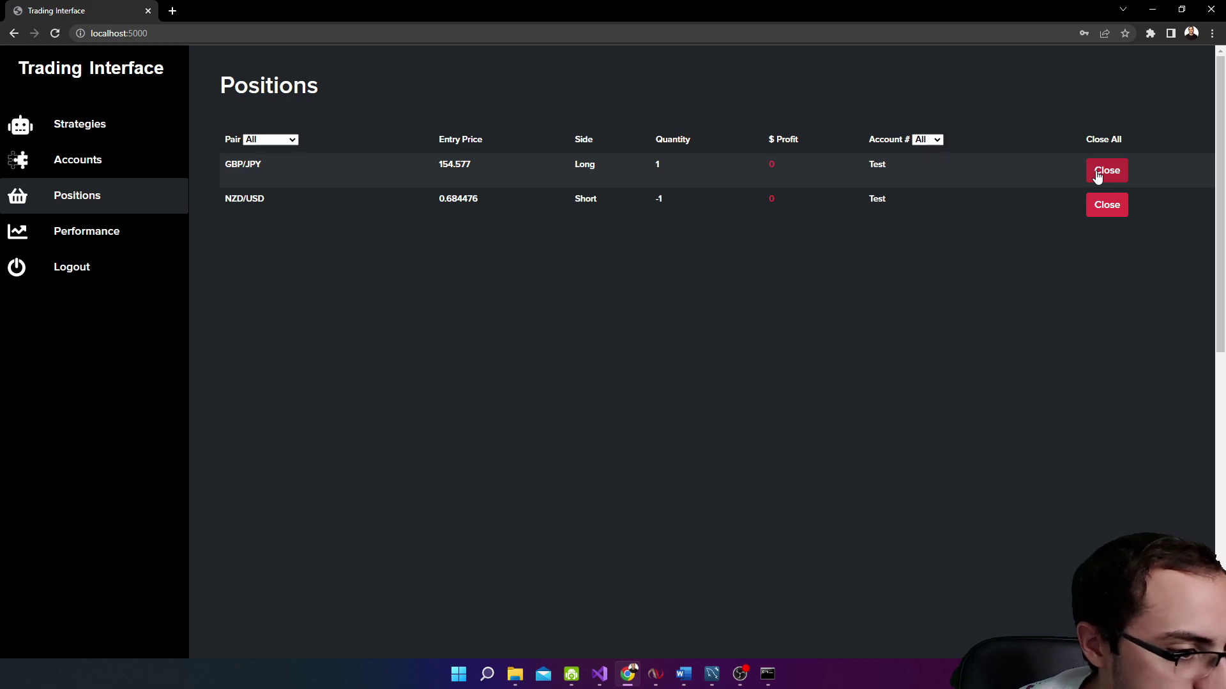
{"action": "left_click", "coordinate": [926, 140]}
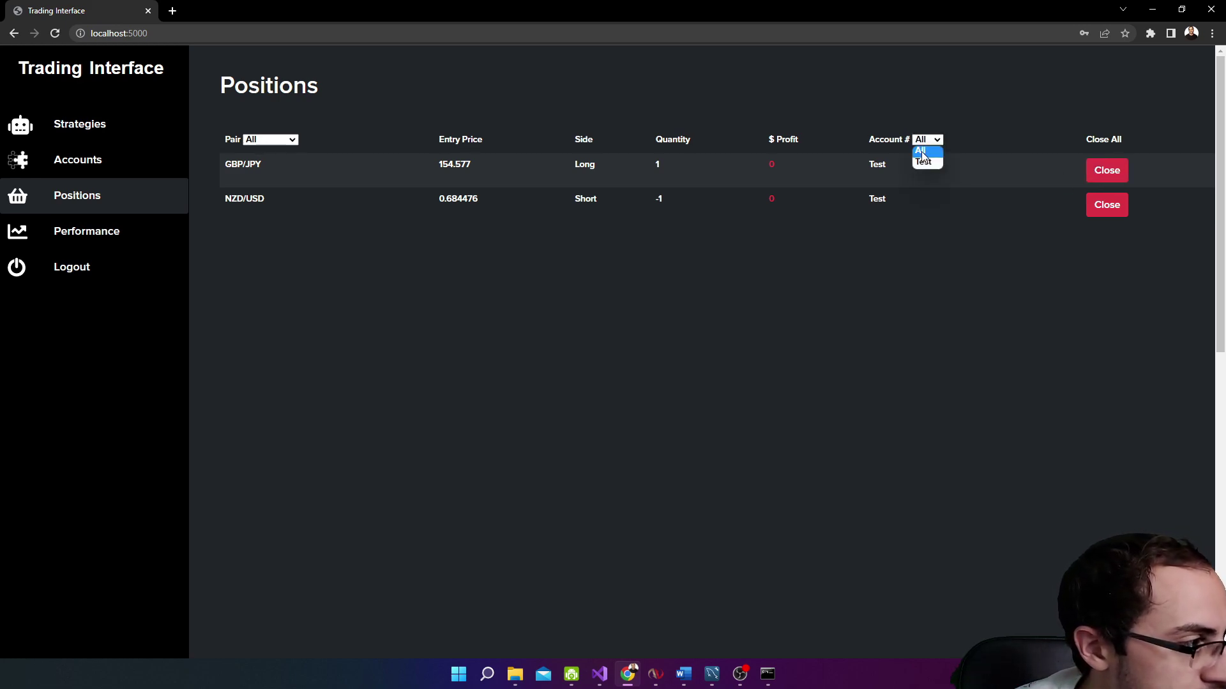
{"action": "left_click", "coordinate": [926, 157]}
{"action": "left_click", "coordinate": [926, 140]}
{"action": "left_click", "coordinate": [926, 151]}
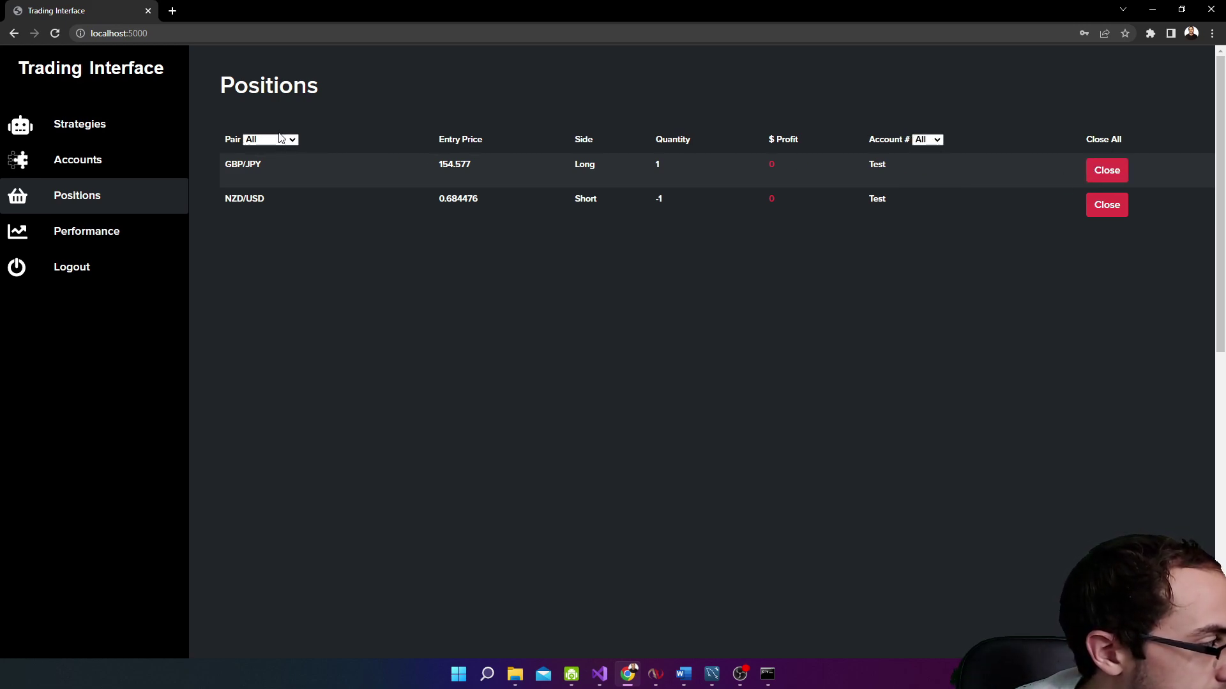
Filter positions to EUR/USD, then NZD/USD, then All pairs, and go to Performance
{"action": "left_click", "coordinate": [285, 140]}
{"action": "left_click", "coordinate": [273, 162]}
{"action": "left_click", "coordinate": [283, 139]}
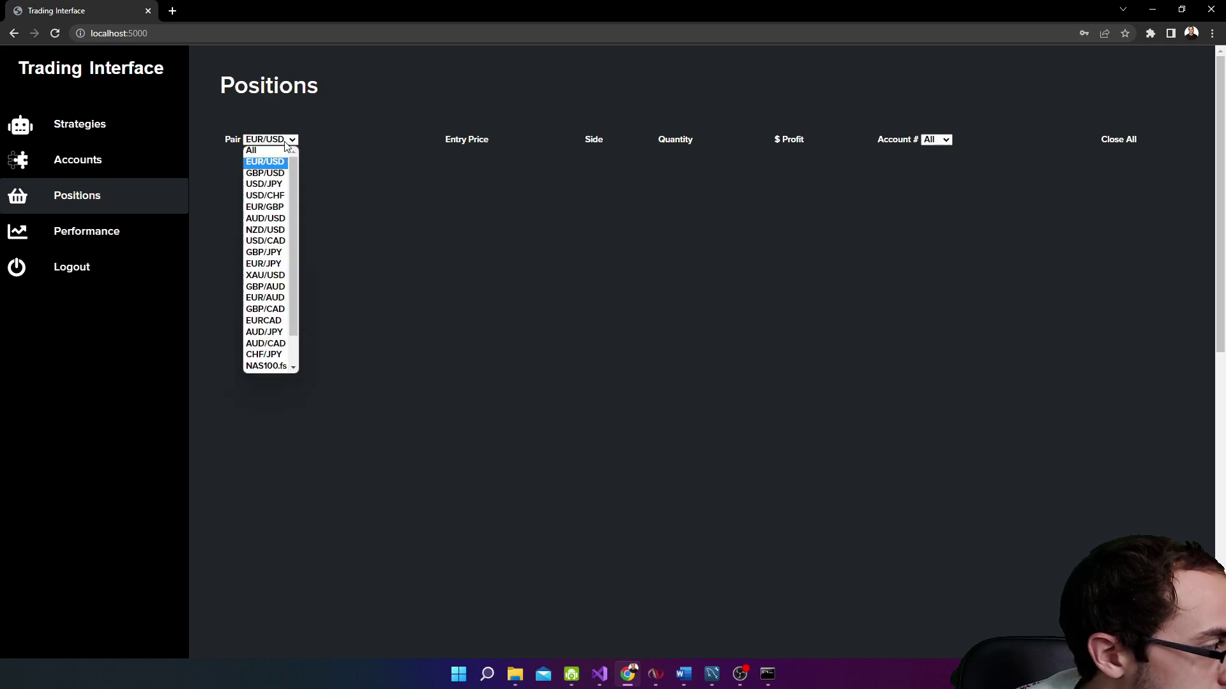
{"action": "left_click", "coordinate": [279, 230]}
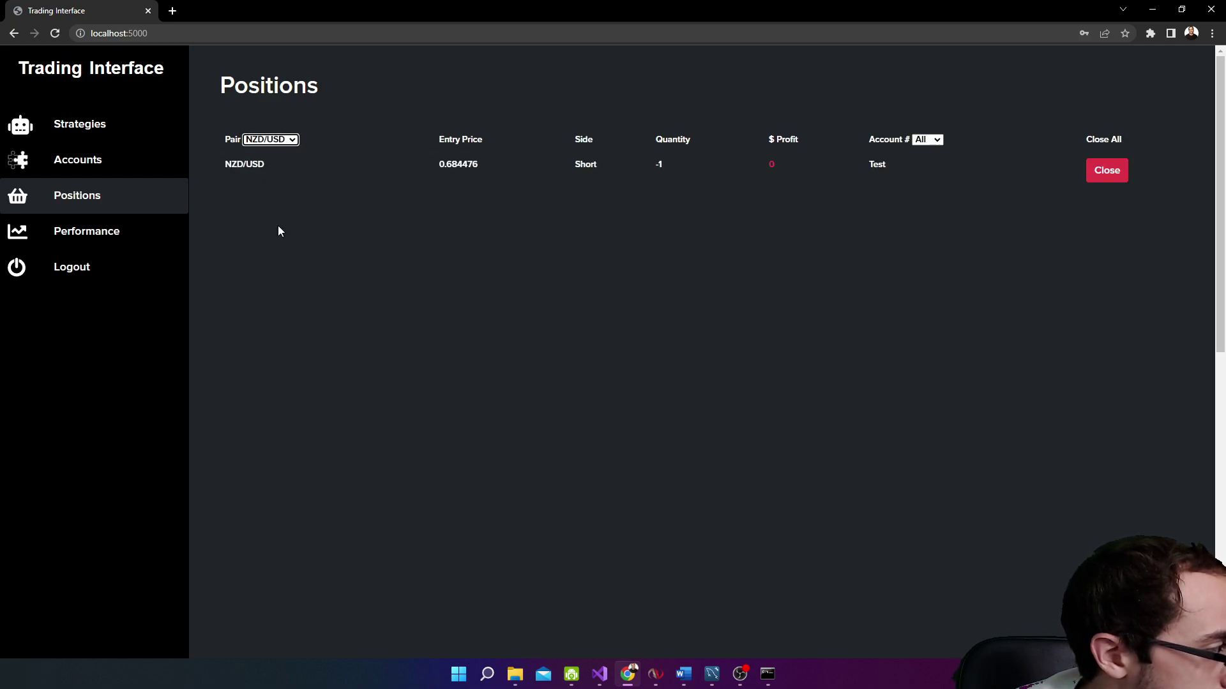
{"action": "left_click", "coordinate": [290, 139]}
{"action": "left_click", "coordinate": [271, 151]}
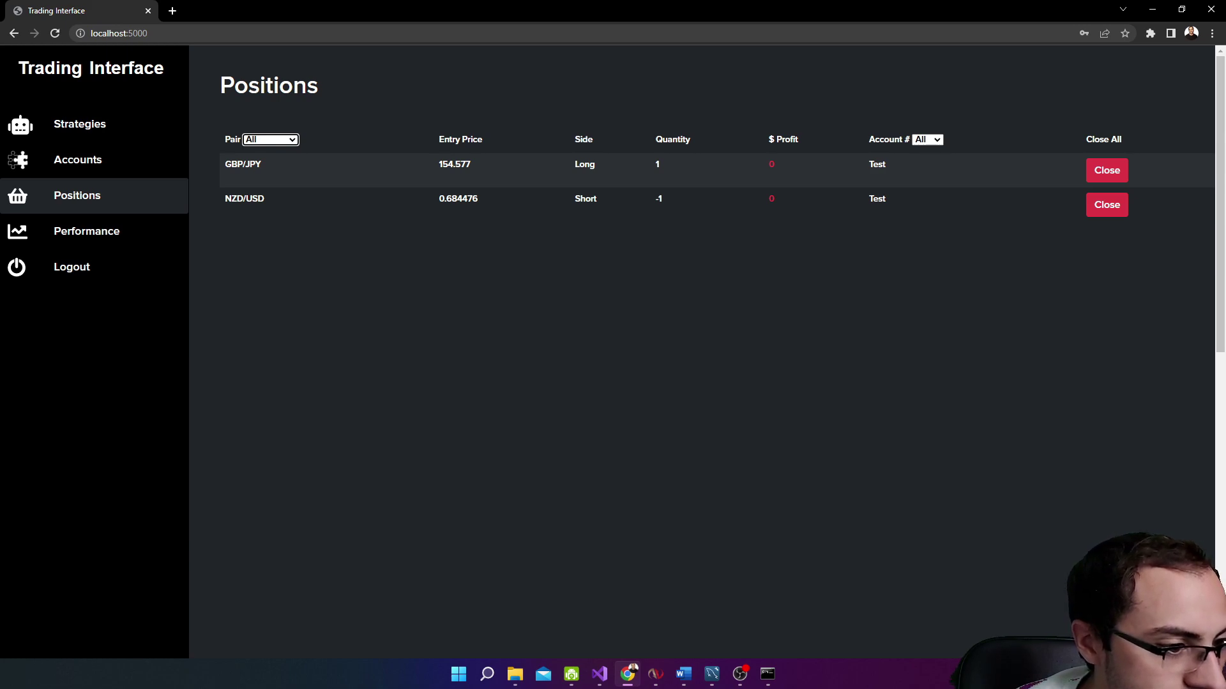
{"action": "left_click", "coordinate": [38, 245]}
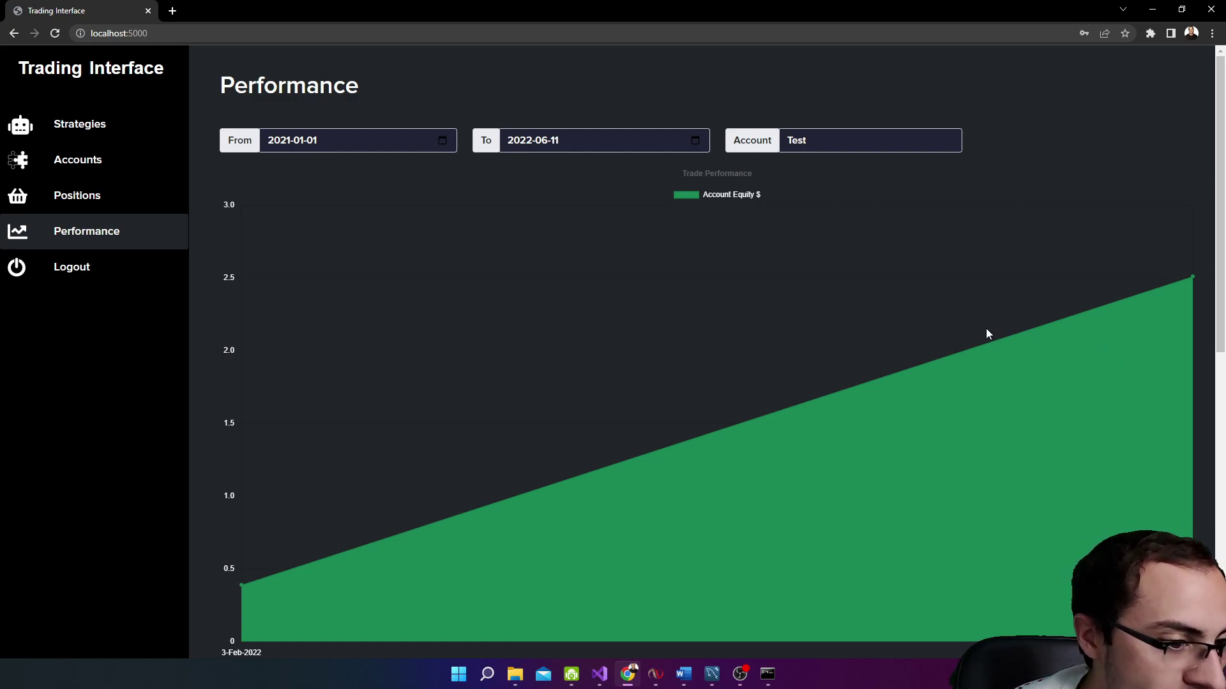
Set the Performance range to 2021-01-08 through 2022-06-01, then log out to the login page
{"action": "left_click", "coordinate": [441, 140]}
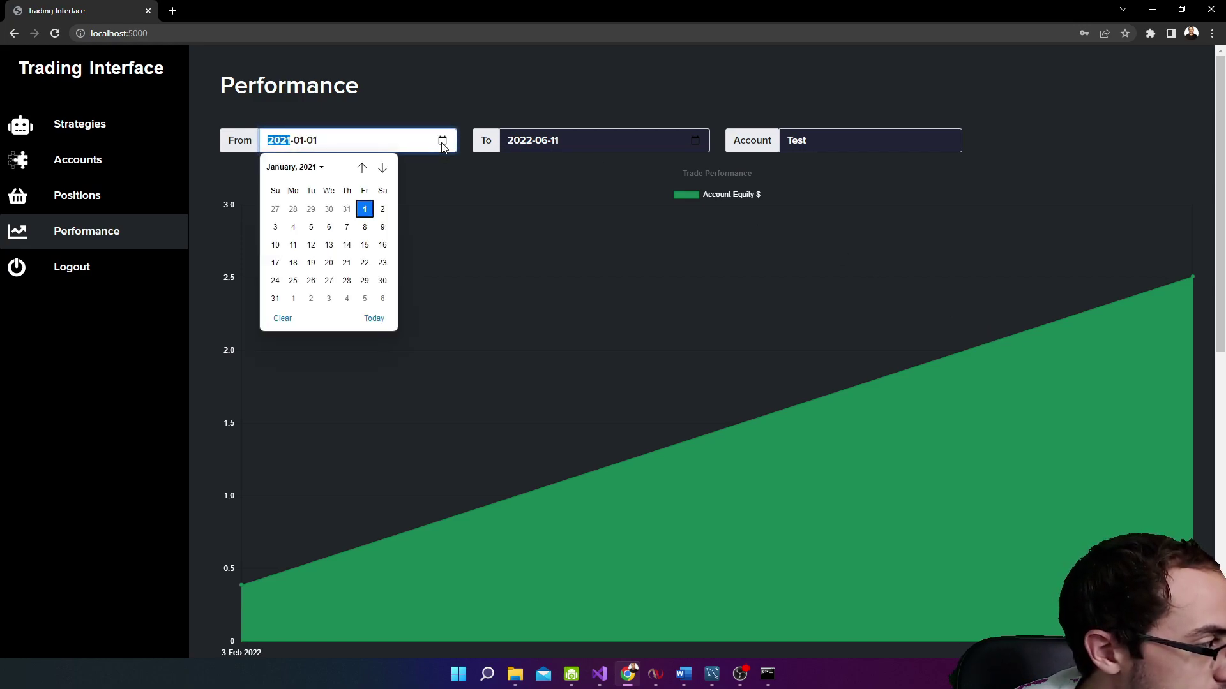
{"action": "left_click", "coordinate": [364, 226]}
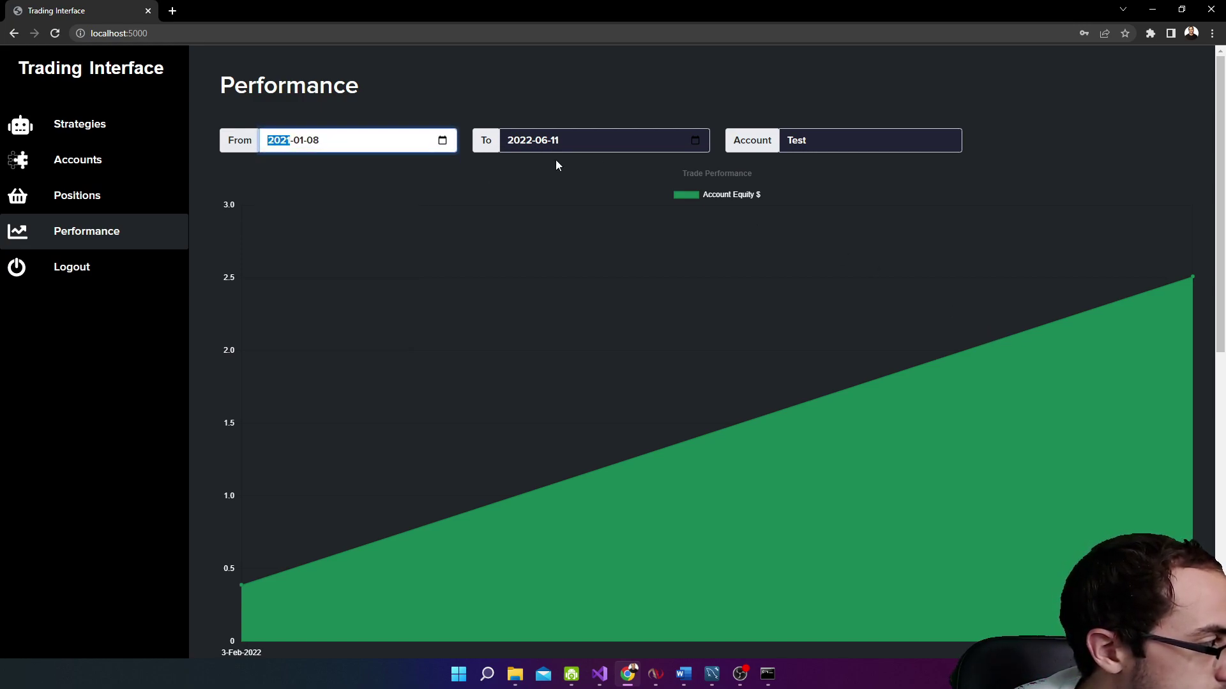
{"action": "left_click", "coordinate": [620, 140]}
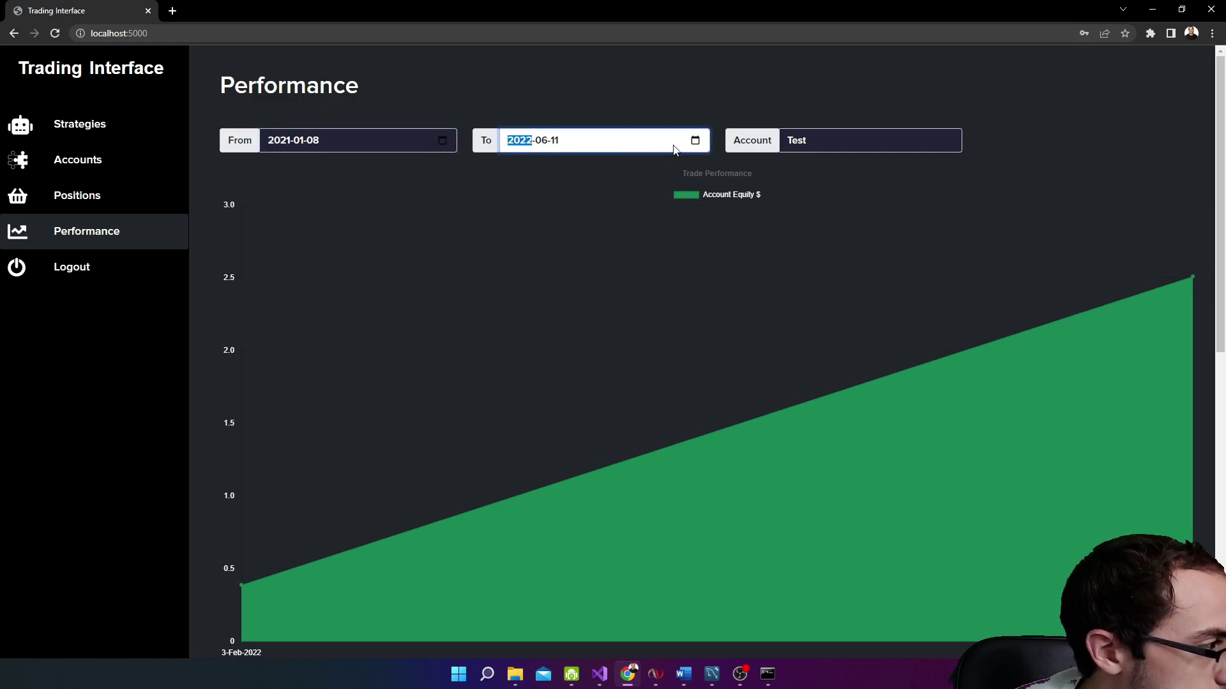
{"action": "left_click", "coordinate": [695, 140]}
{"action": "left_click", "coordinate": [568, 208]}
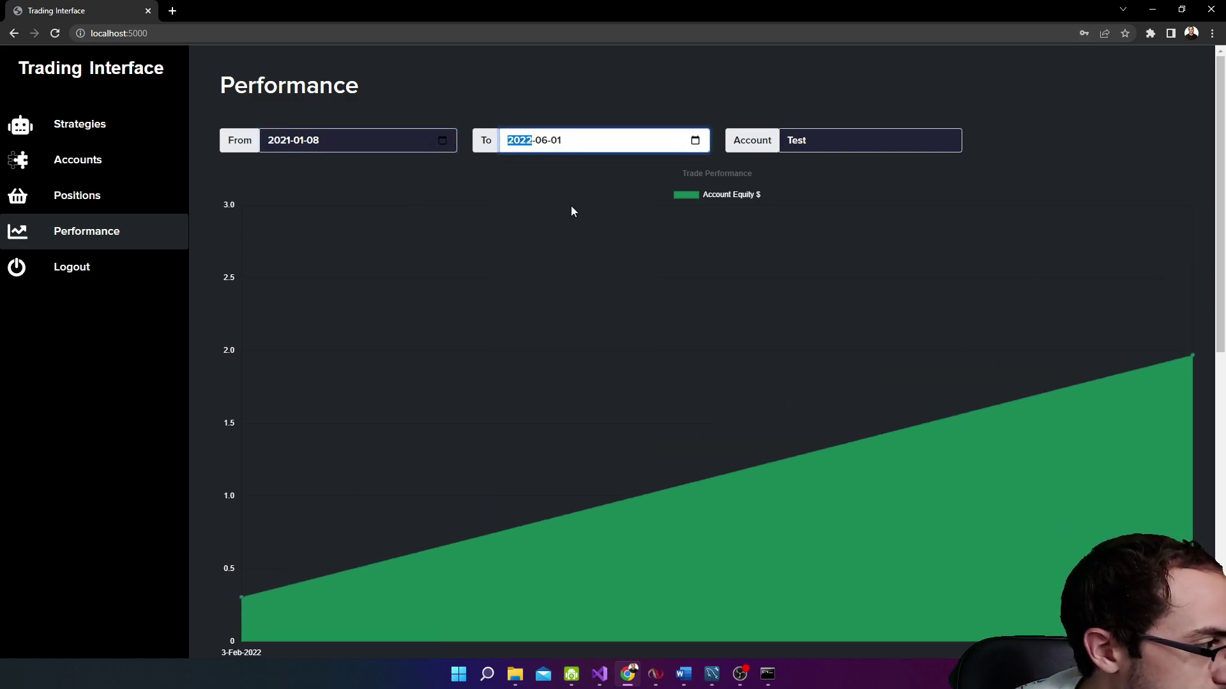
{"action": "left_click", "coordinate": [867, 146]}
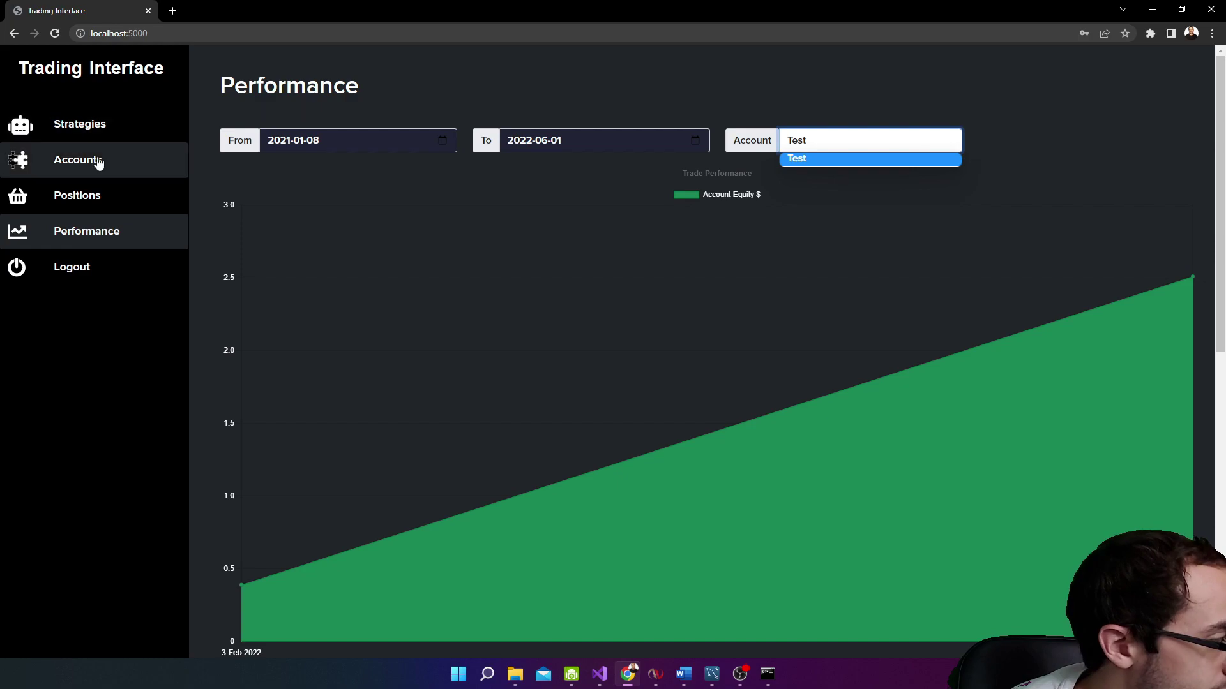
{"action": "left_click", "coordinate": [69, 273]}
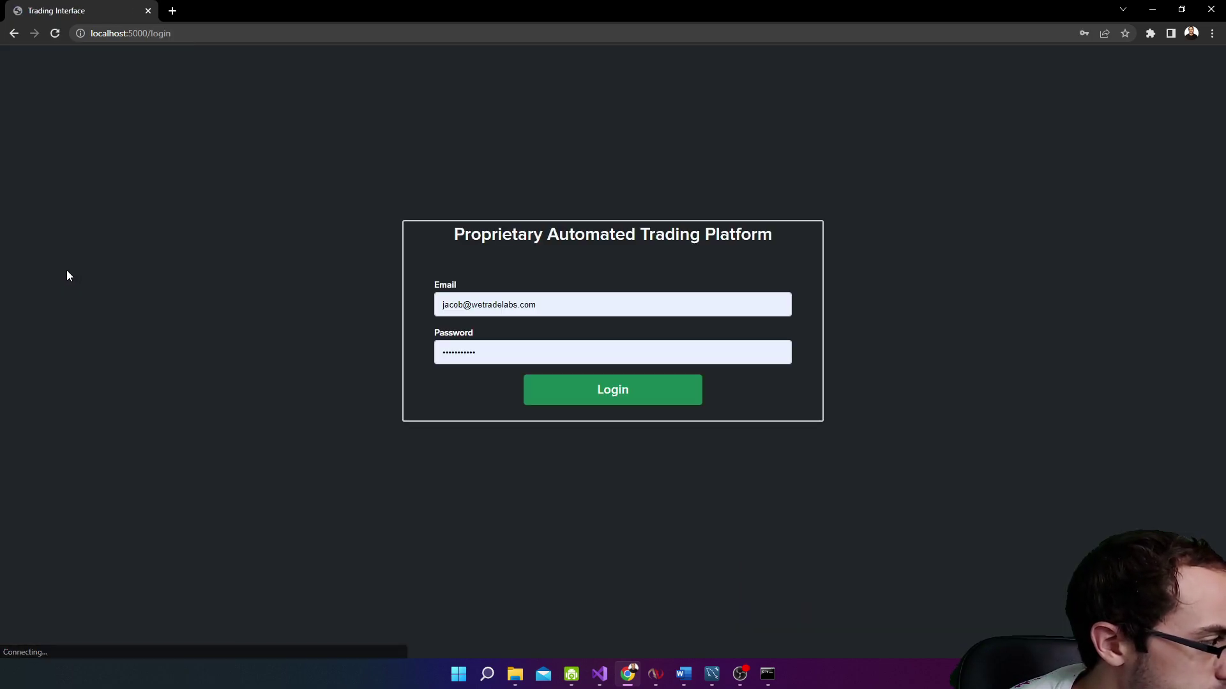